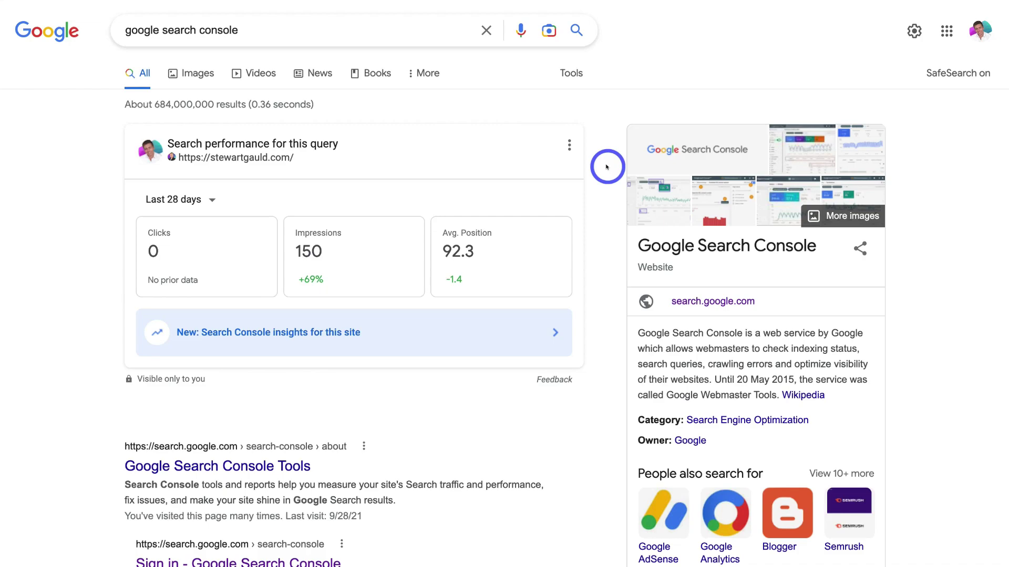
Step: Follow the 'Sign in - Google Search Console' search result to reach the welcome page
scroll(607, 168, down, 3)
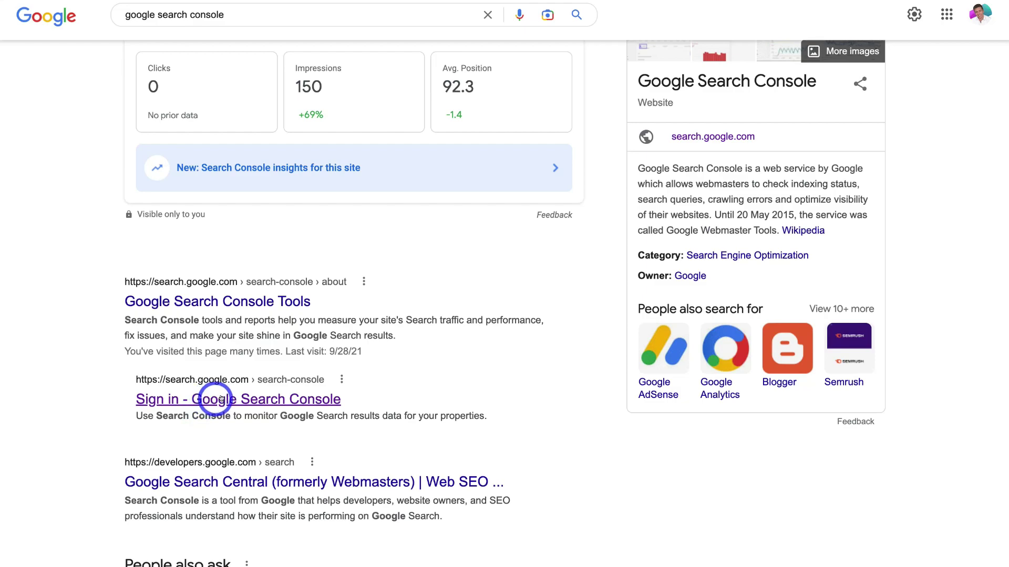
click(283, 398)
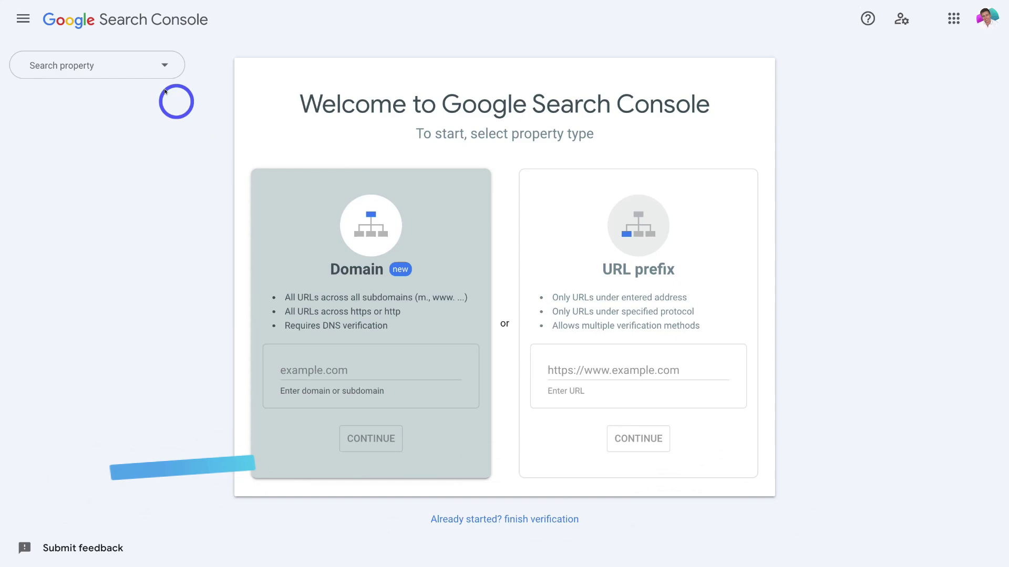
Step: Start adding a new Search Console property and select the URL prefix field
click(160, 69)
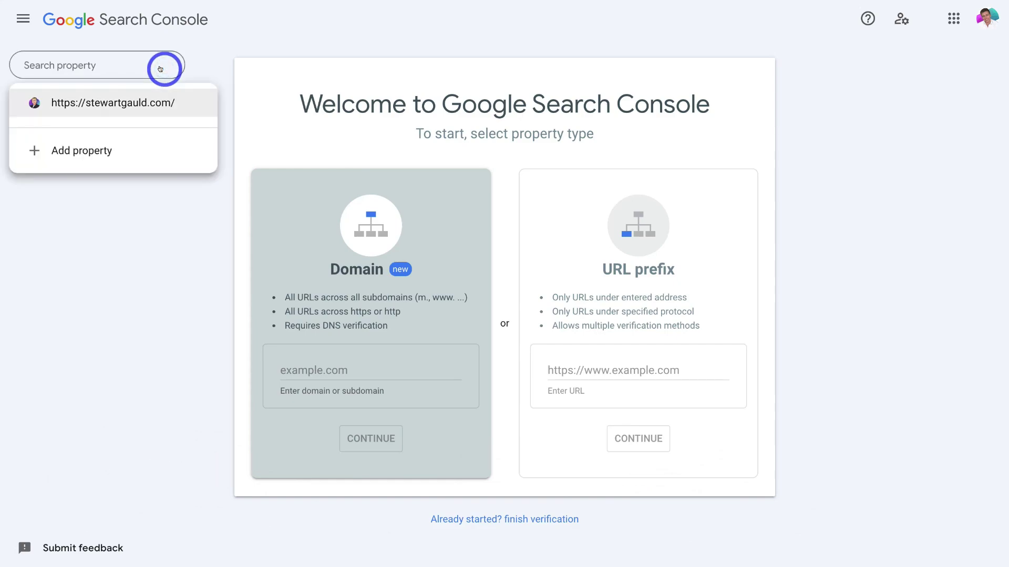
click(126, 153)
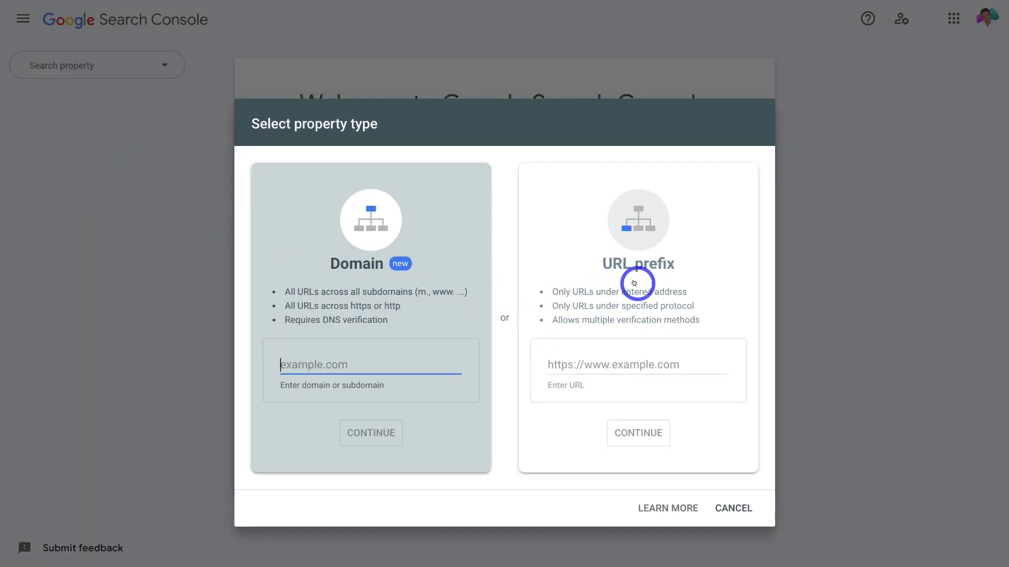
click(593, 364)
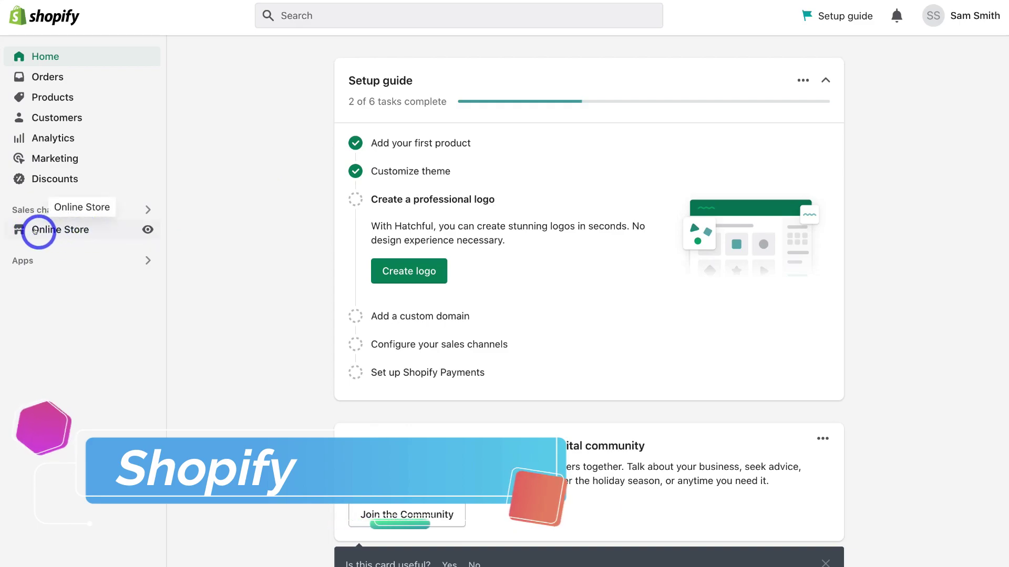
Step: Uncheck 'Restrict access to visitors with the password' in Online Store Preferences and save
click(82, 229)
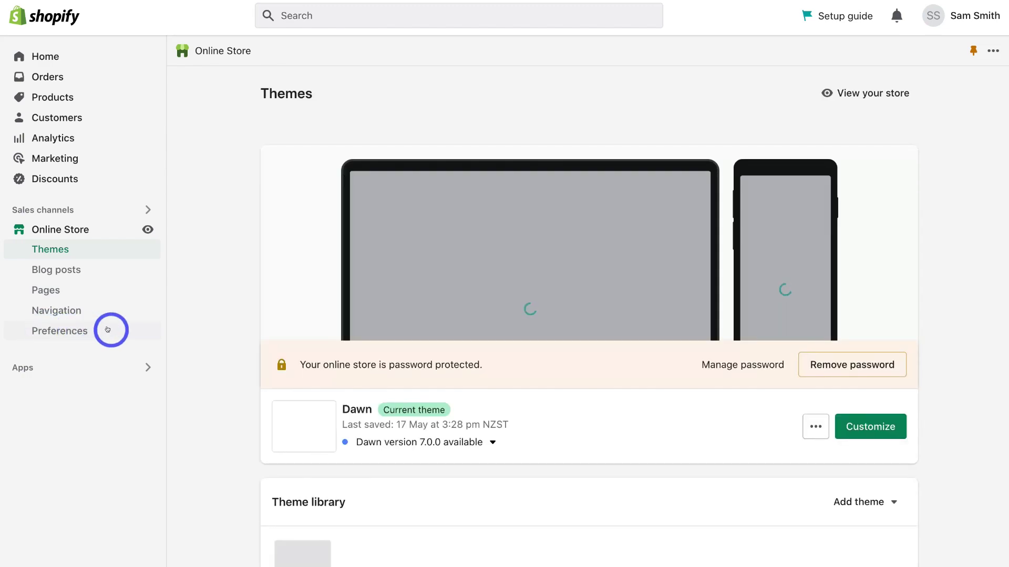
click(53, 334)
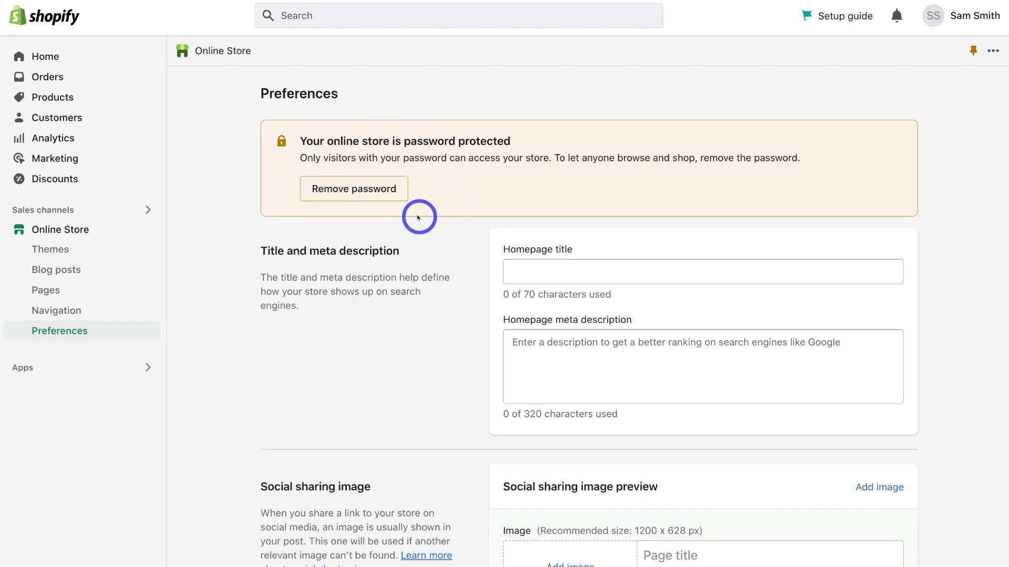
click(382, 190)
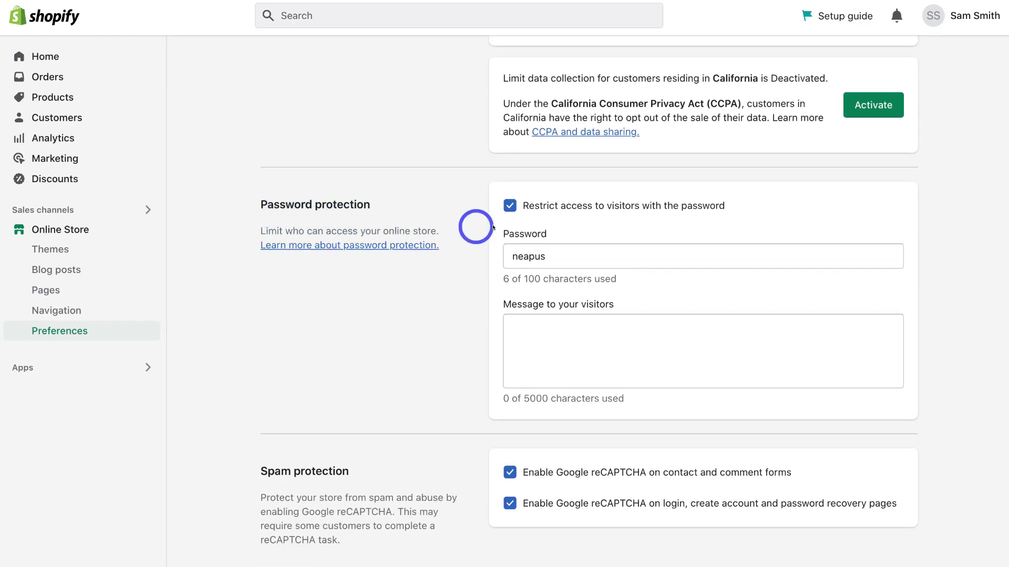
click(508, 205)
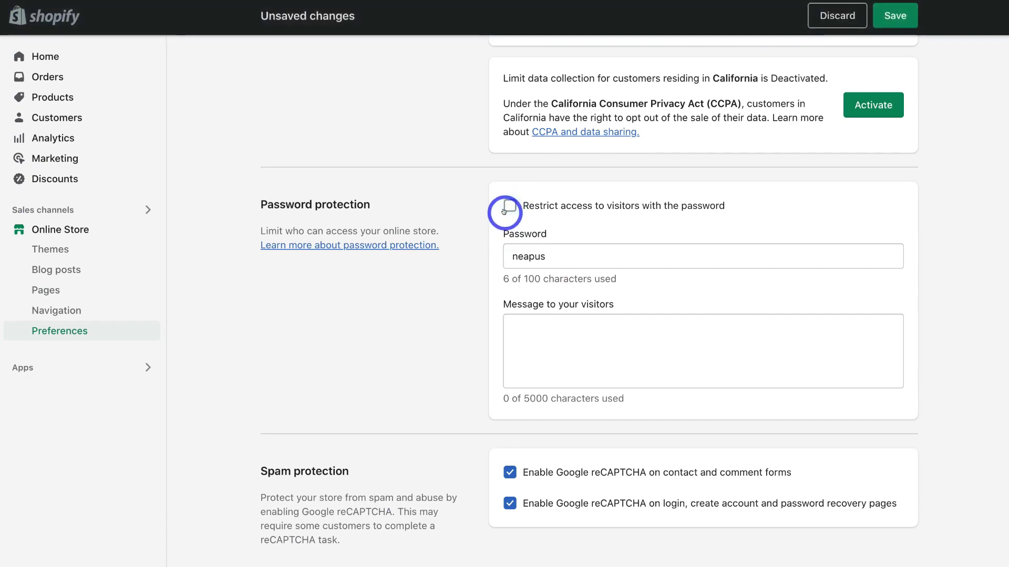
click(896, 19)
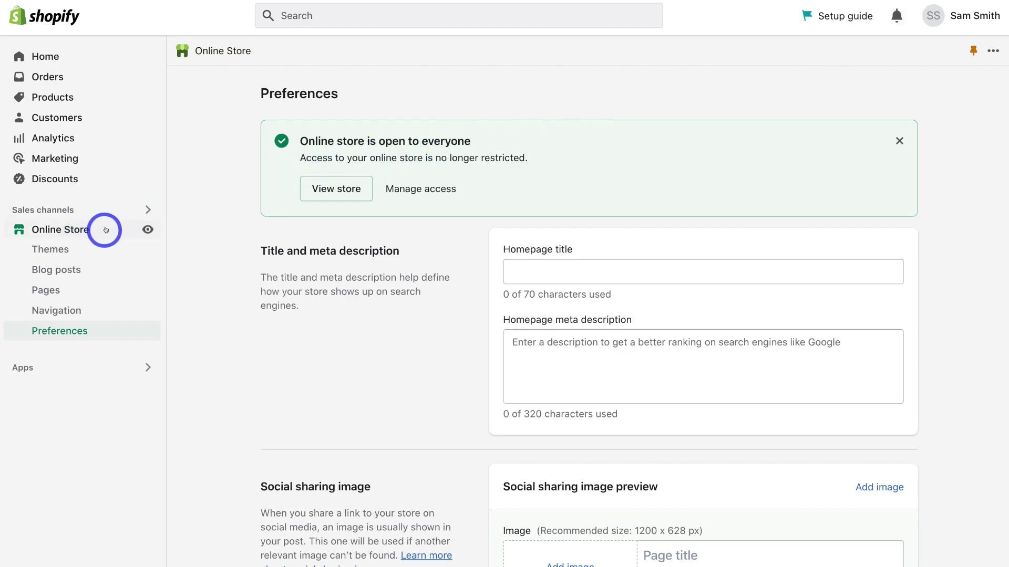
Step: Open the live The Trendy Kiwi NZ storefront and copy its URL from the address bar
click(148, 229)
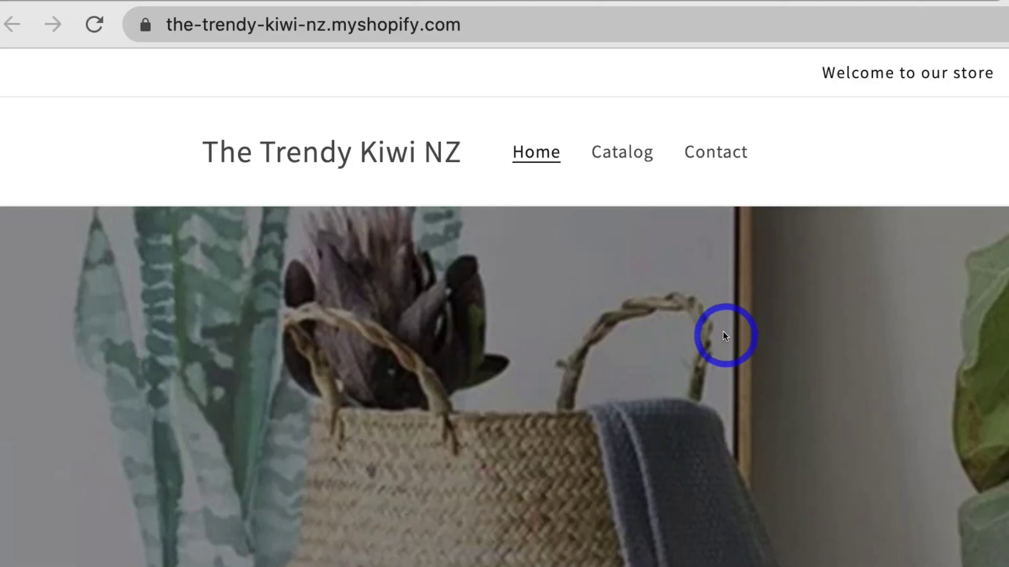
click(497, 24)
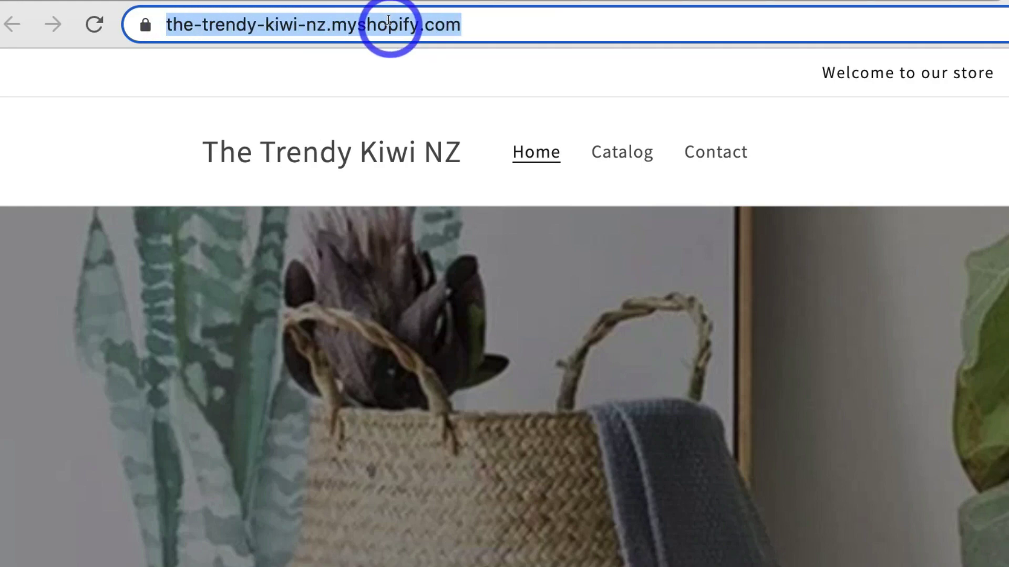
right_click(389, 25)
click(448, 184)
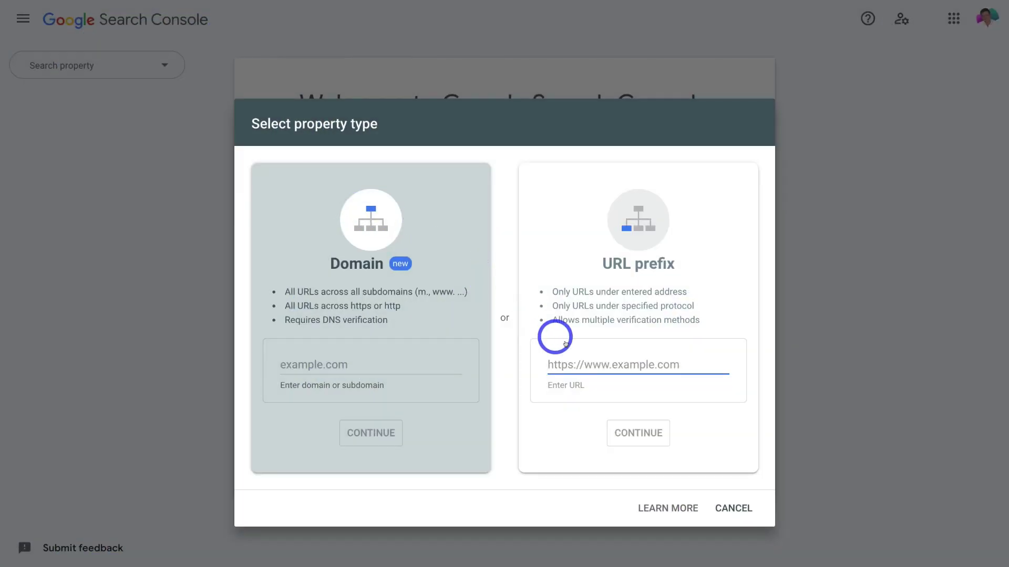
Step: Add the pasted store address as a URL-prefix property and copy its HTML tag verification meta tag
click(588, 362)
right_click(590, 366)
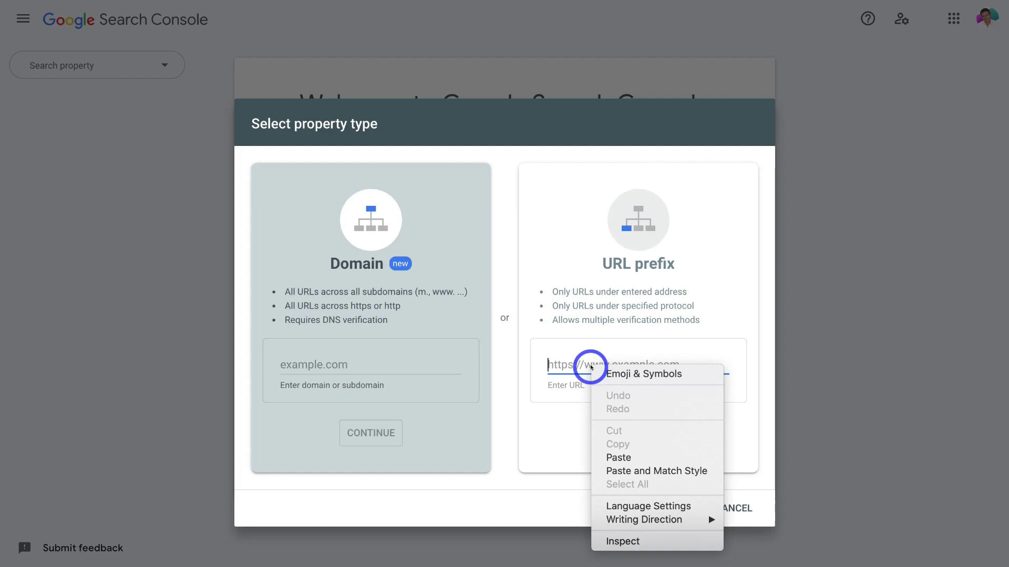
click(636, 456)
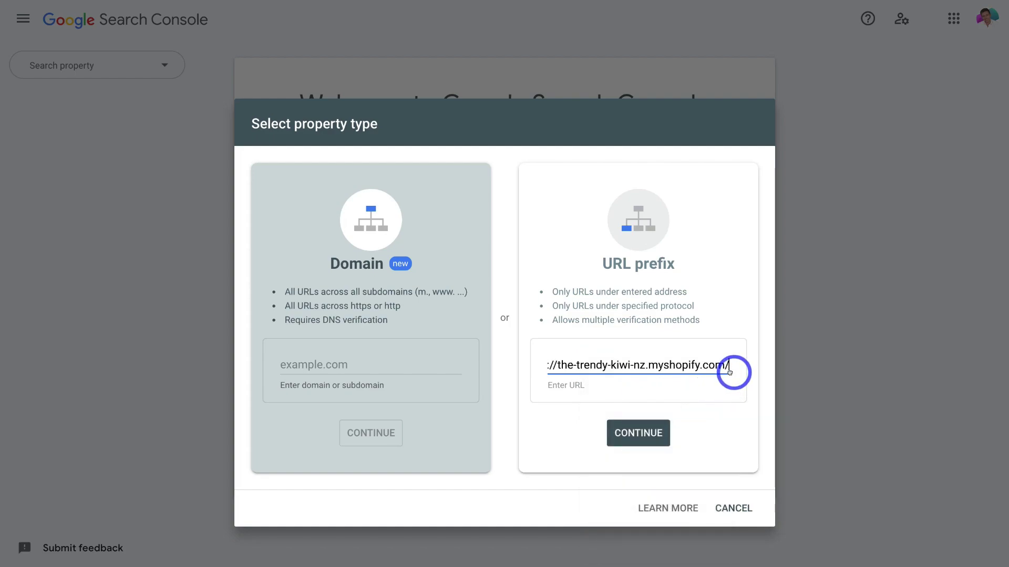
click(633, 433)
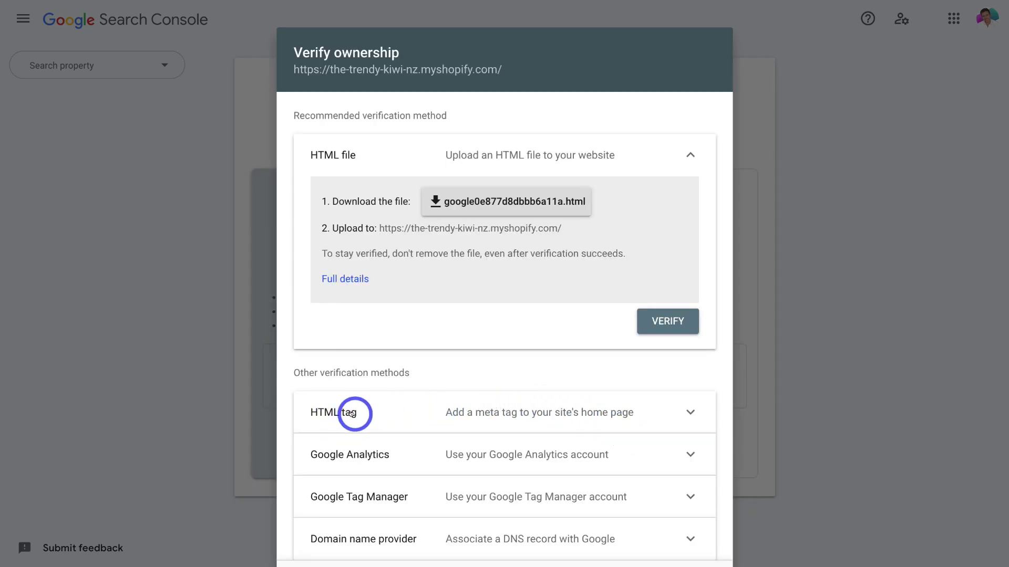
click(454, 419)
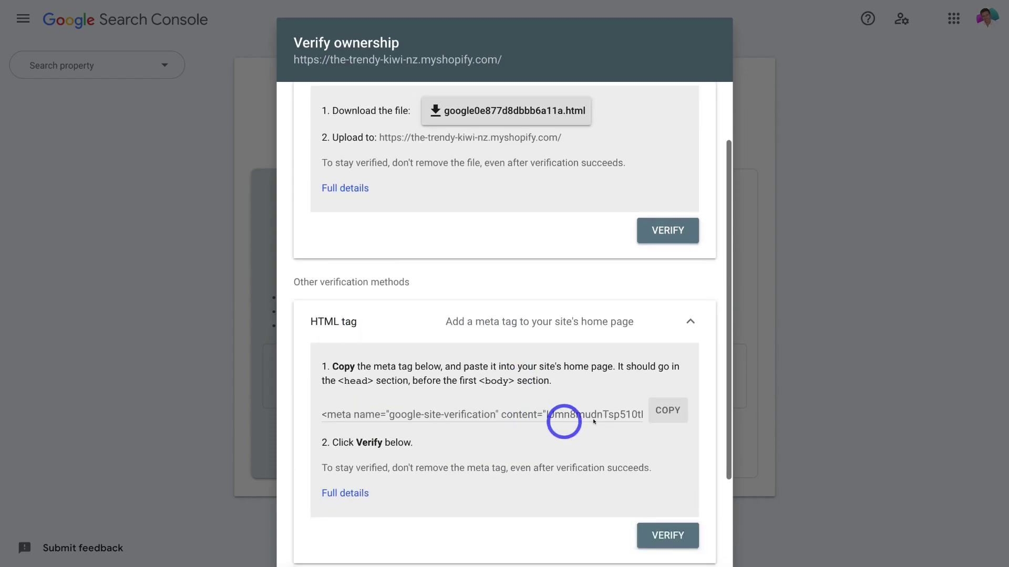
click(664, 410)
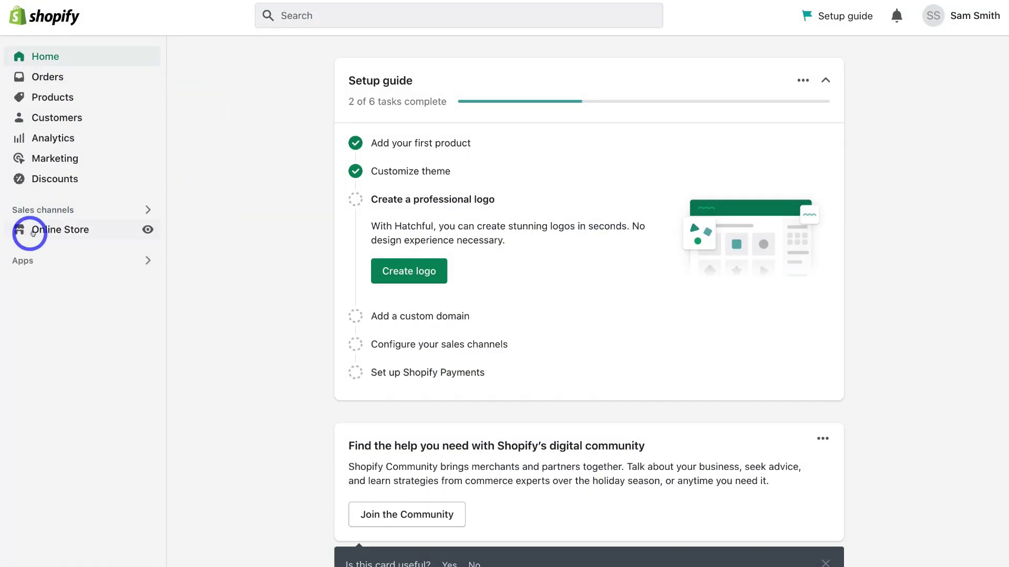
Step: Duplicate the Dawn theme from Online Store > Themes, creating Copy of Dawn
click(55, 232)
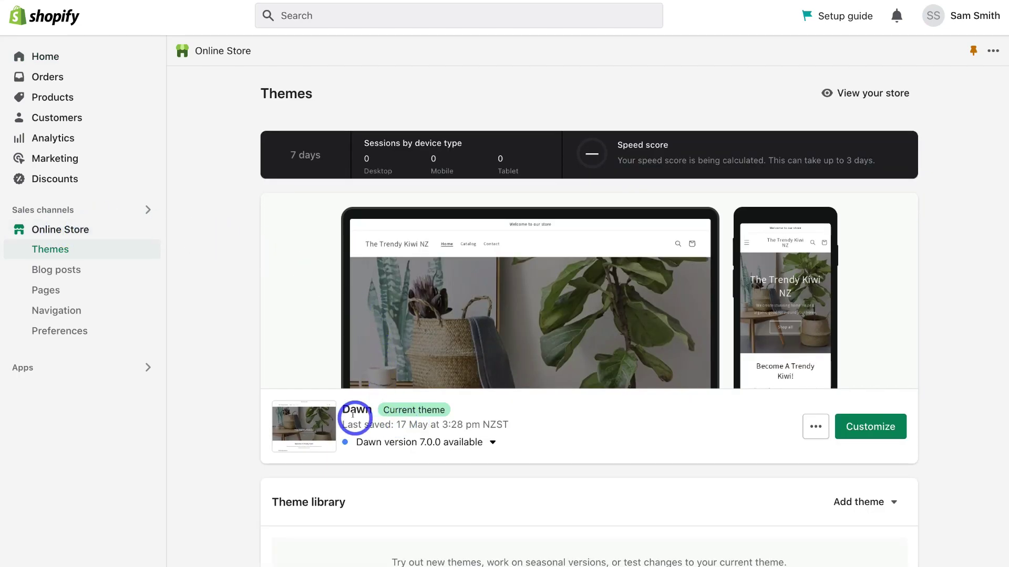
click(815, 427)
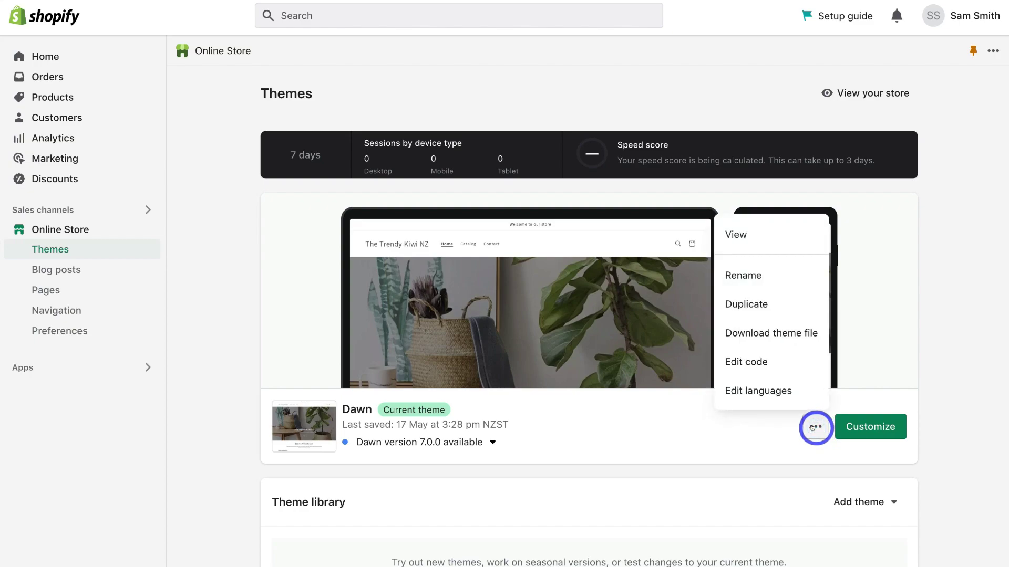
click(788, 307)
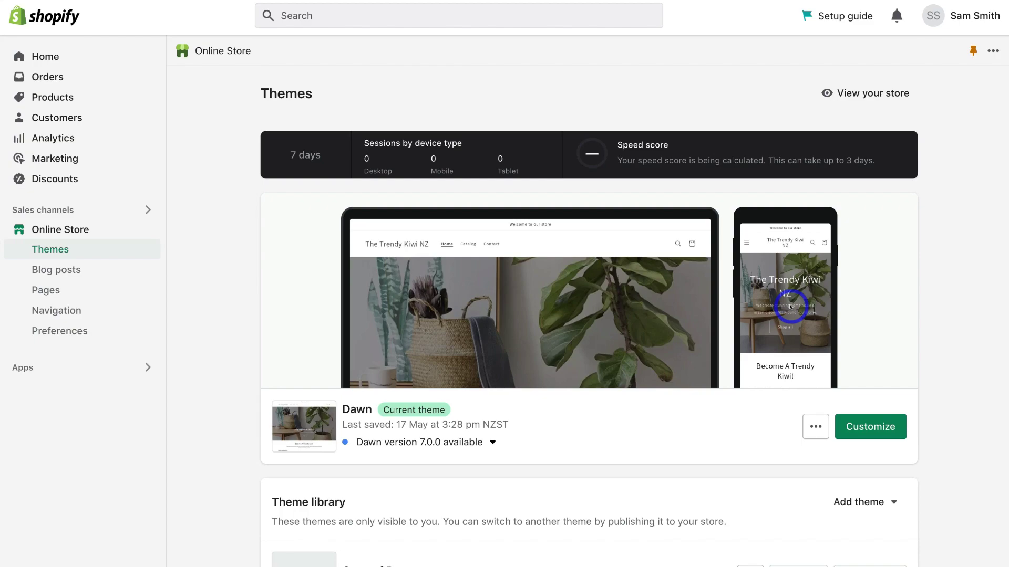
scroll(703, 358, down, 3)
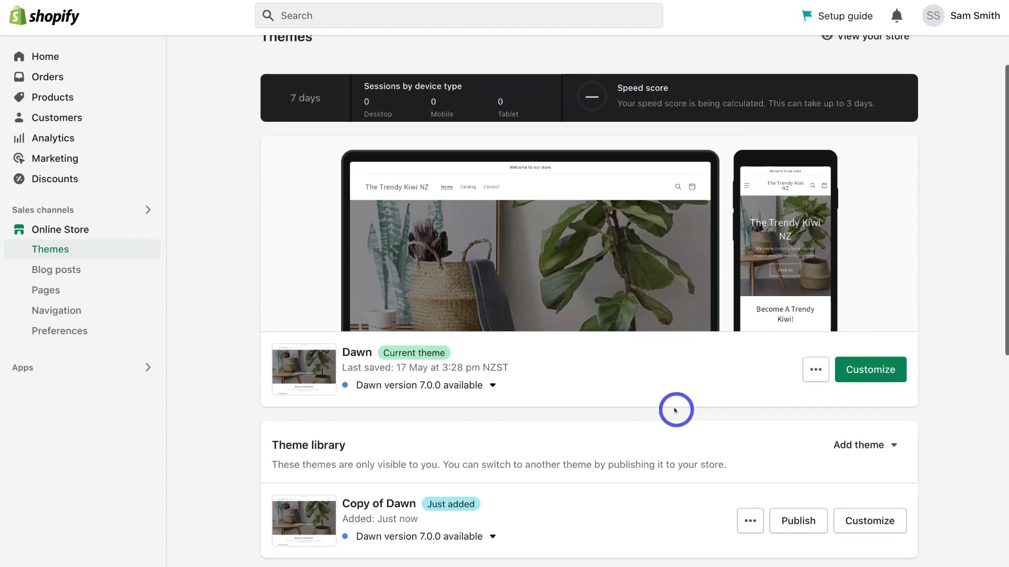
scroll(675, 410, up, 1)
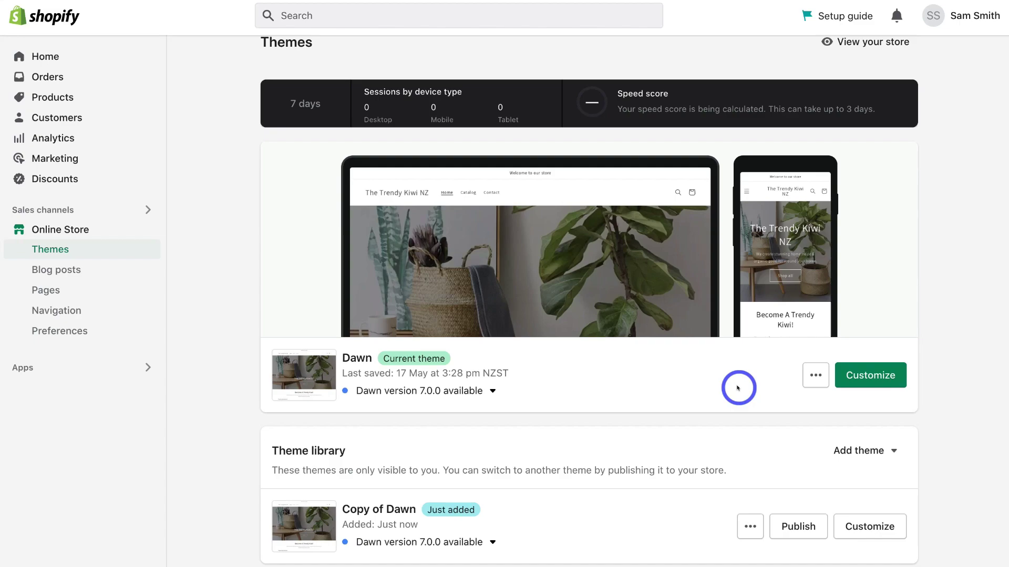
scroll(738, 388, down, 2)
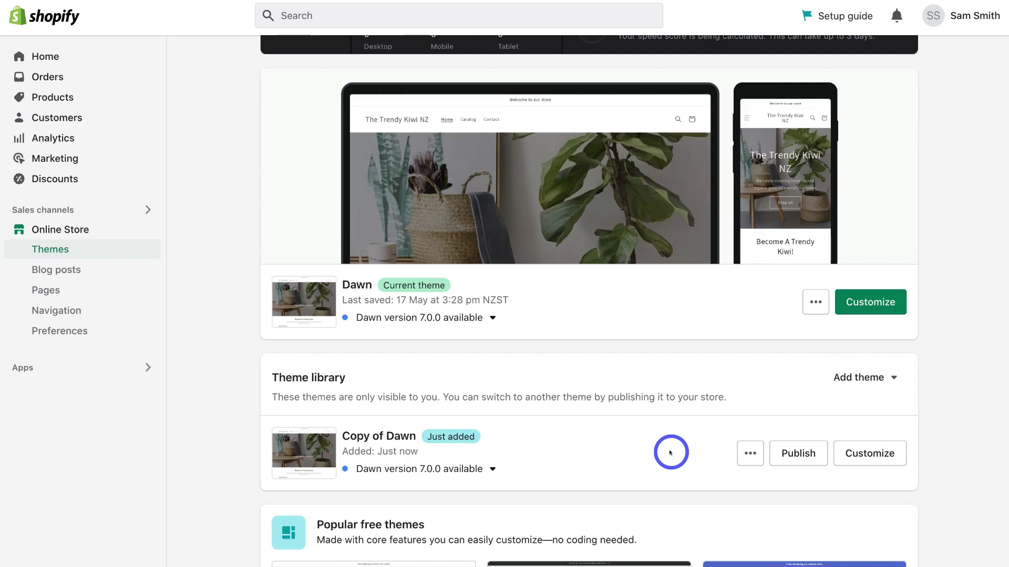
scroll(670, 453, up, 3)
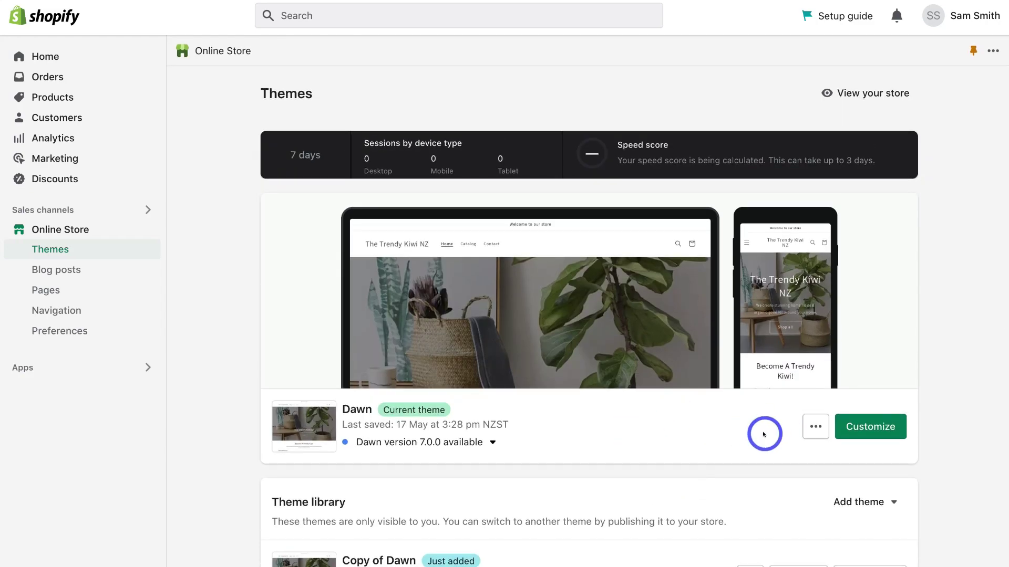
Step: Paste the google-site-verification meta tag on a new line after <head> in Dawn's theme.liquid and save
click(813, 426)
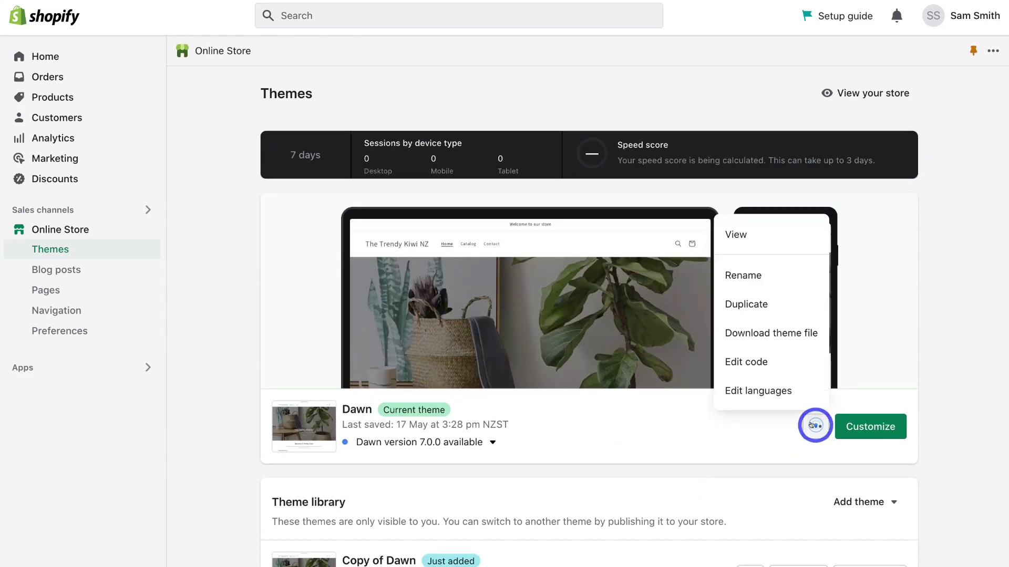
click(794, 362)
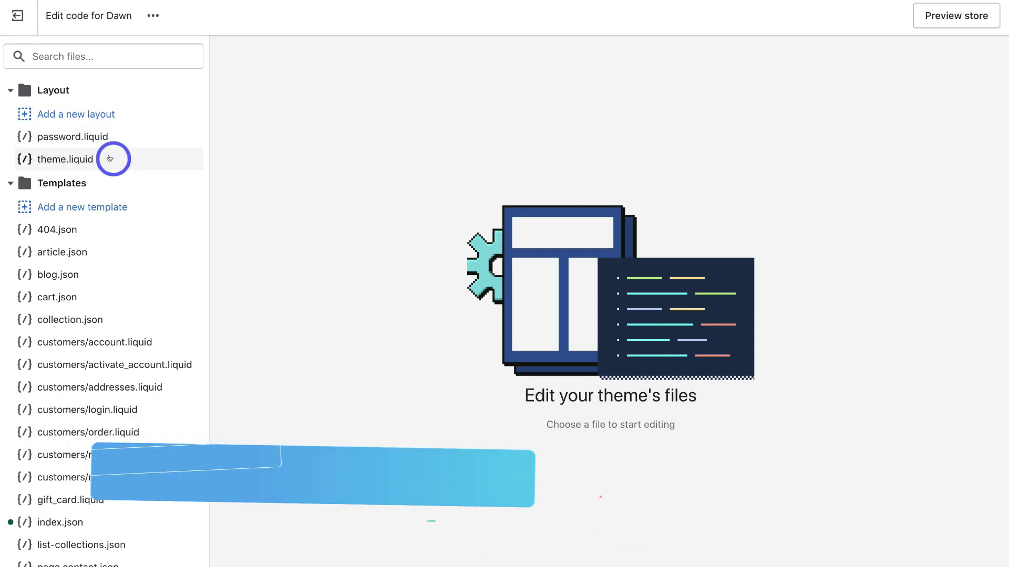
click(109, 159)
click(309, 157)
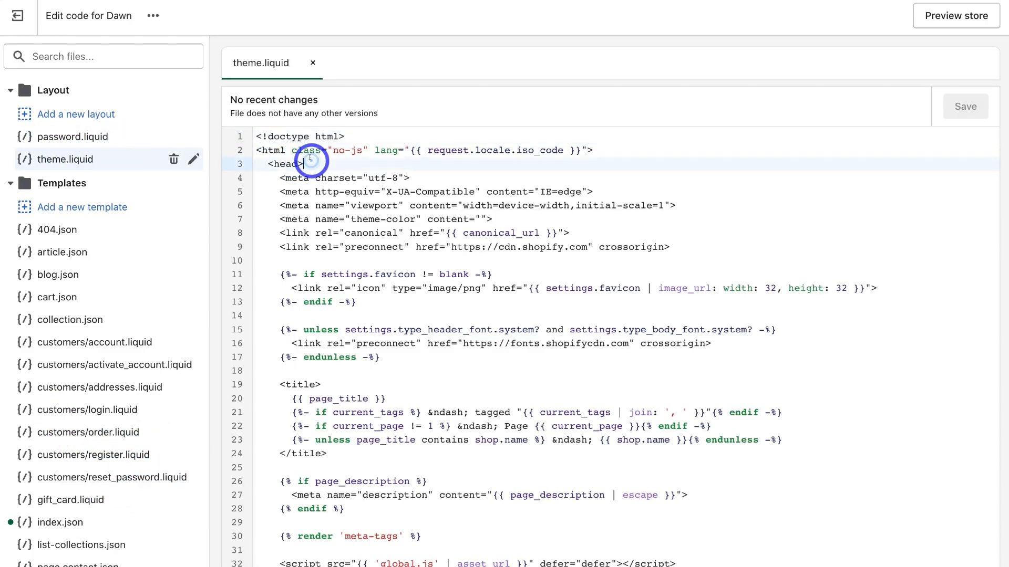
key(Return)
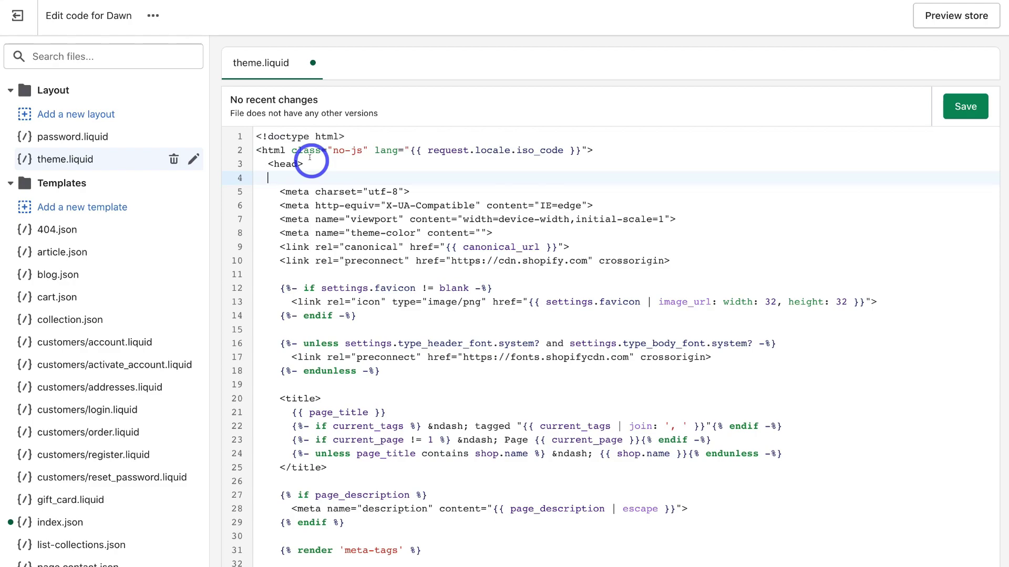
key(ctrl+v)
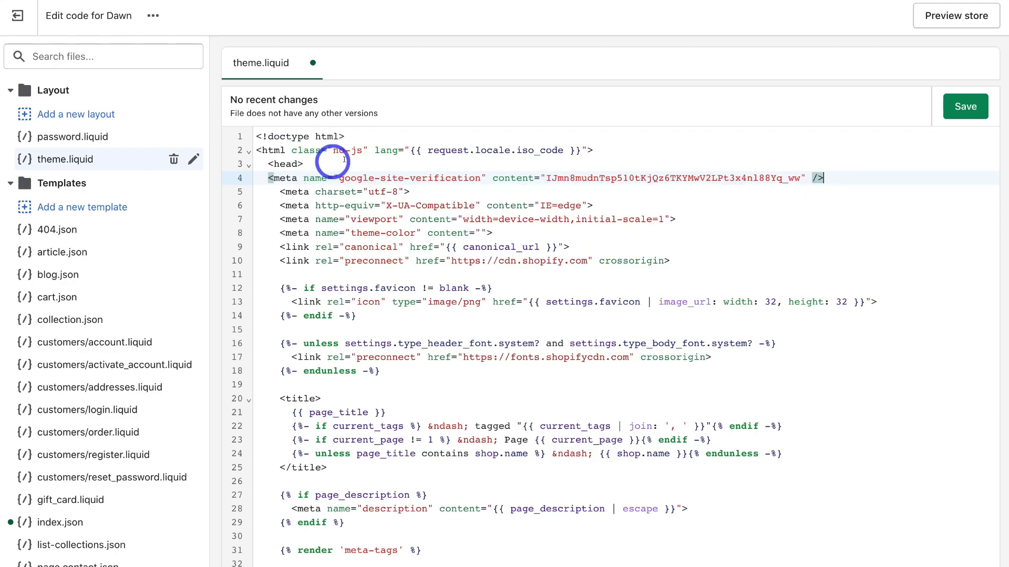
click(946, 110)
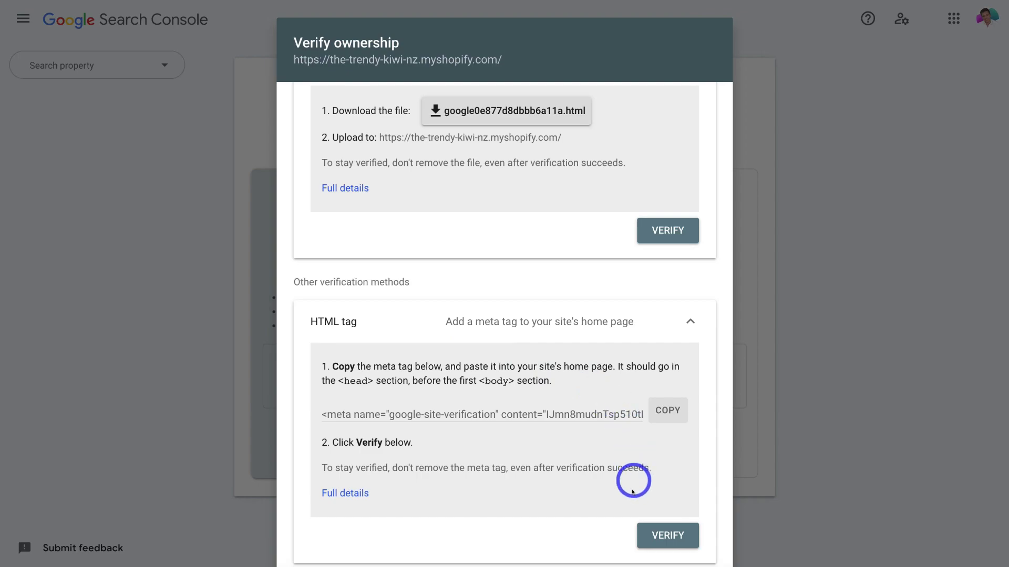
Step: Verify ownership with the HTML tag method and open the verified store property's Overview
click(666, 536)
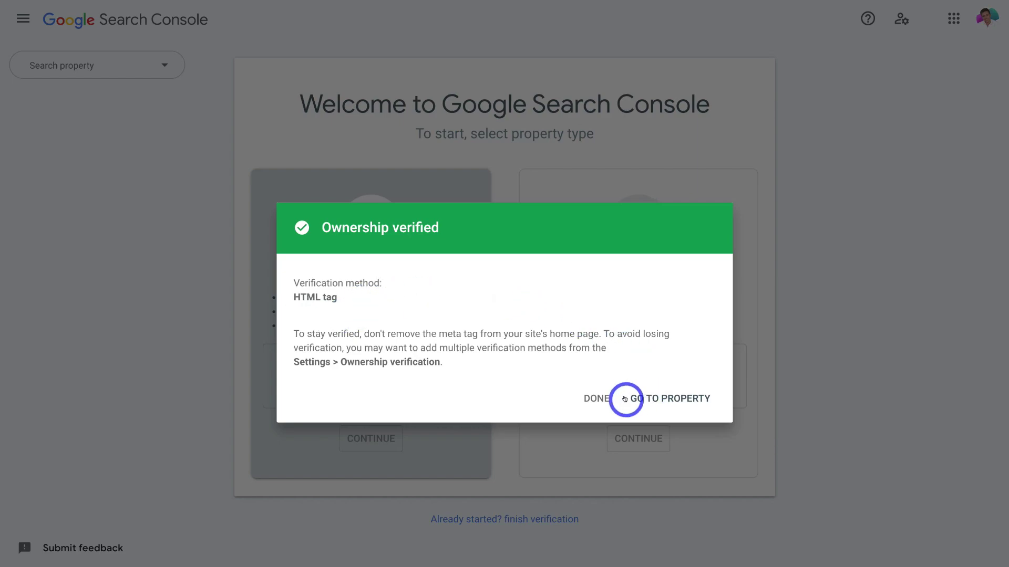
click(671, 400)
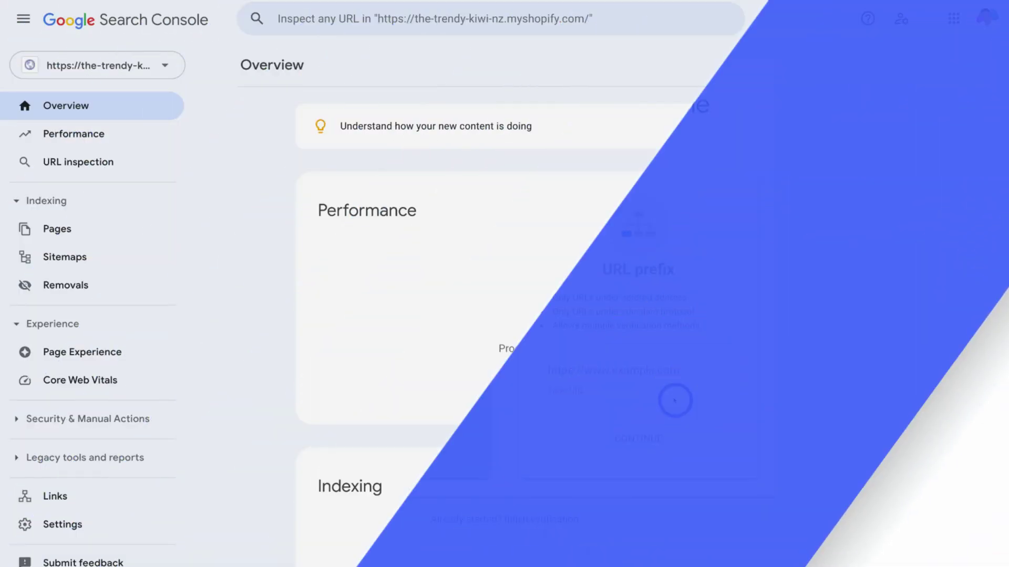